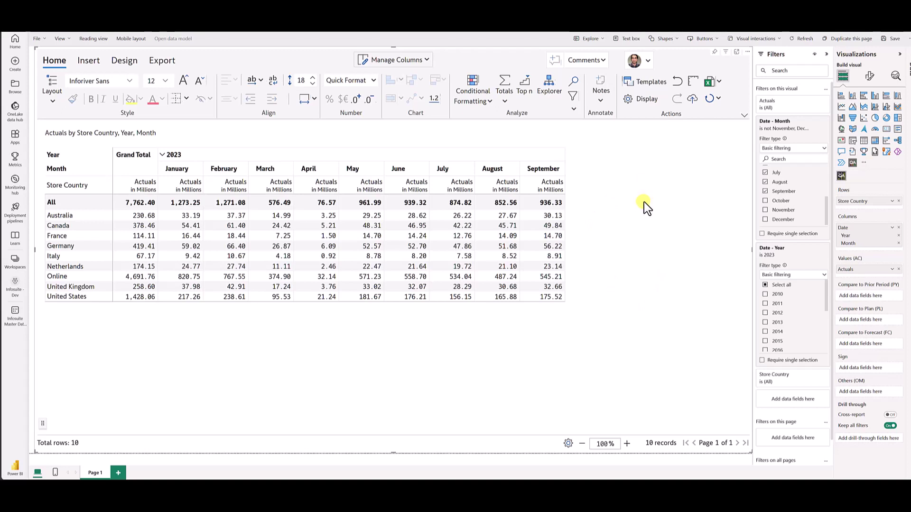
Start an Inforiver forecast with a forecast period from October 2023 to December 2023.
left_click(89, 64)
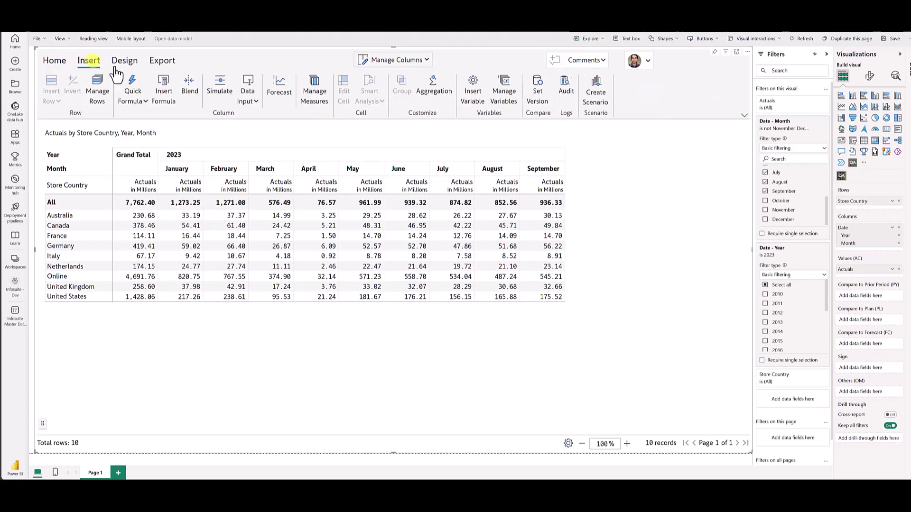
left_click(286, 95)
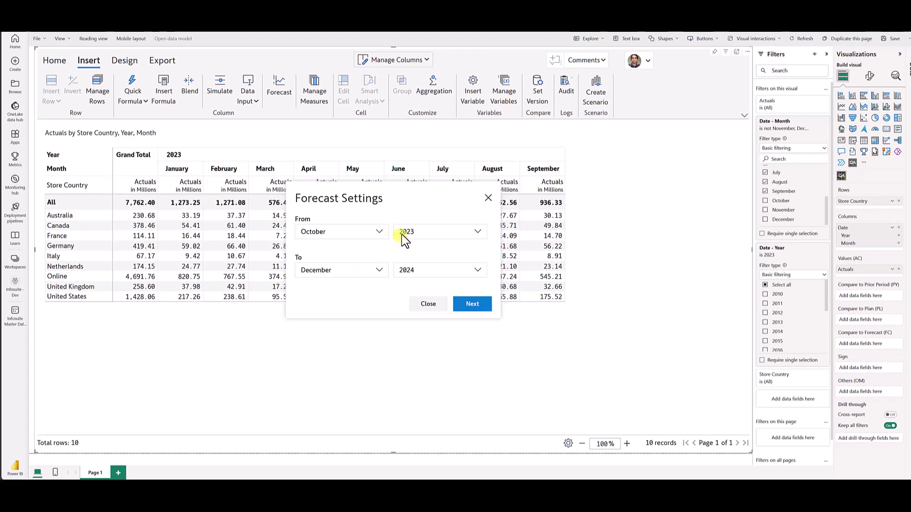
left_click(415, 272)
left_click(412, 286)
left_click(473, 305)
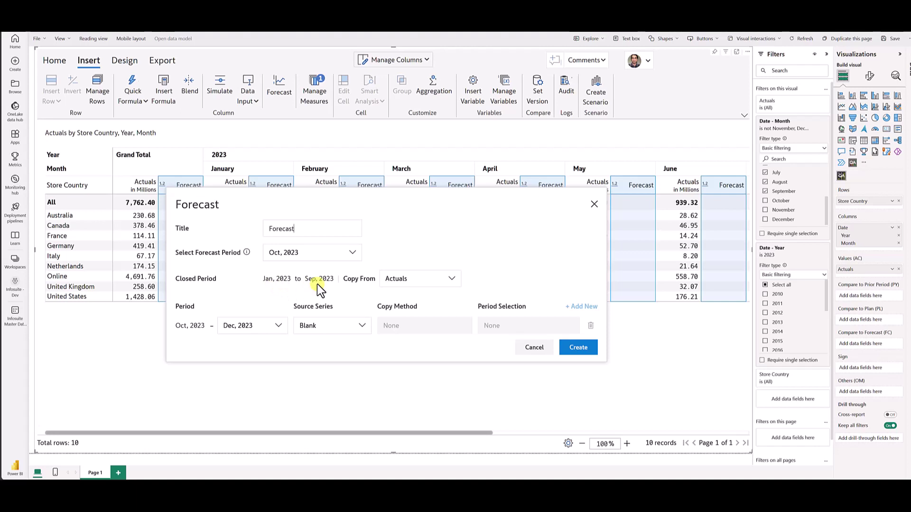
Keep Actuals as the copy source and try Actuals as source series starting Feb 2023.
left_click(407, 280)
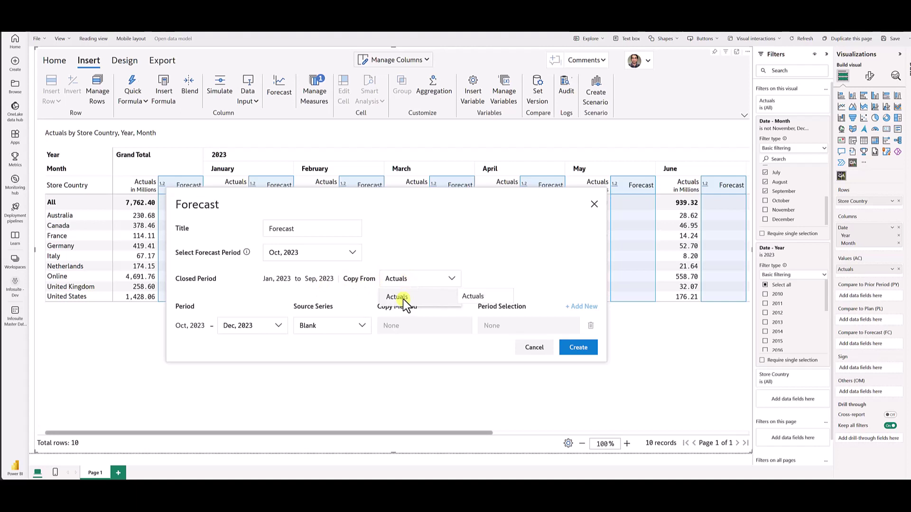
left_click(403, 298)
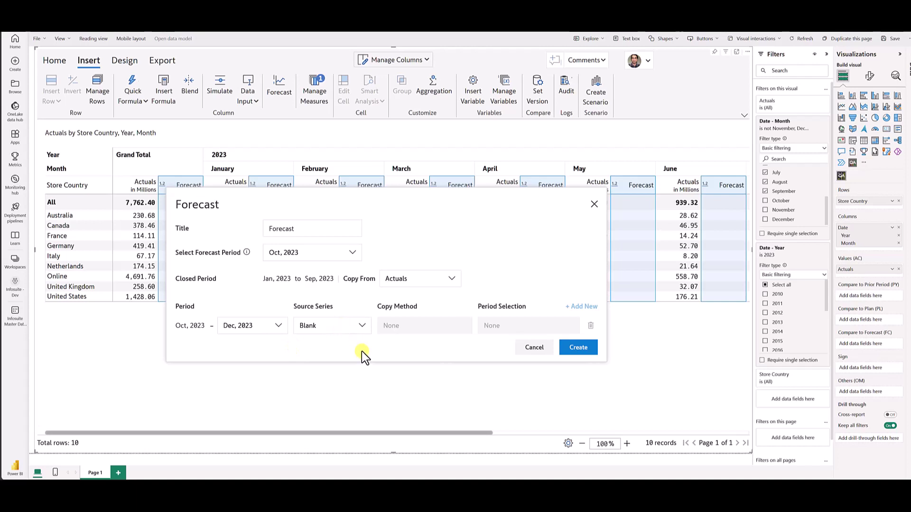
left_click(351, 328)
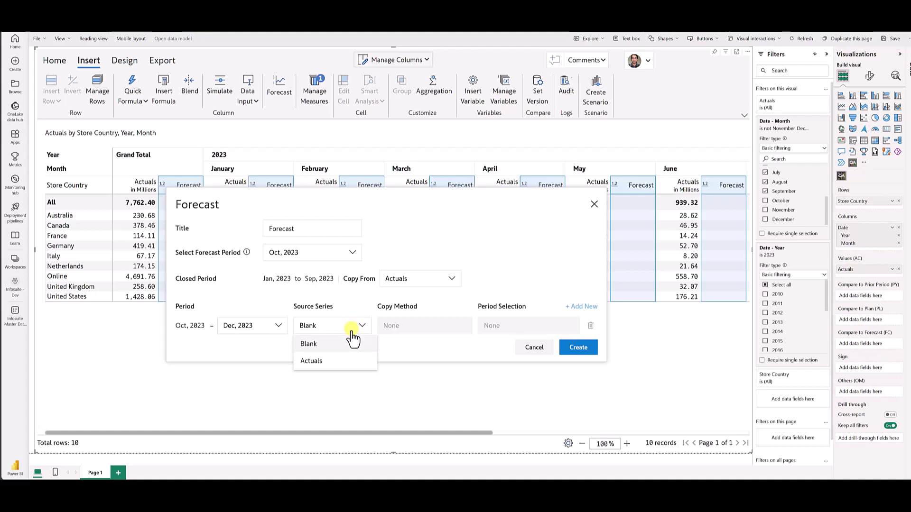
left_click(339, 360)
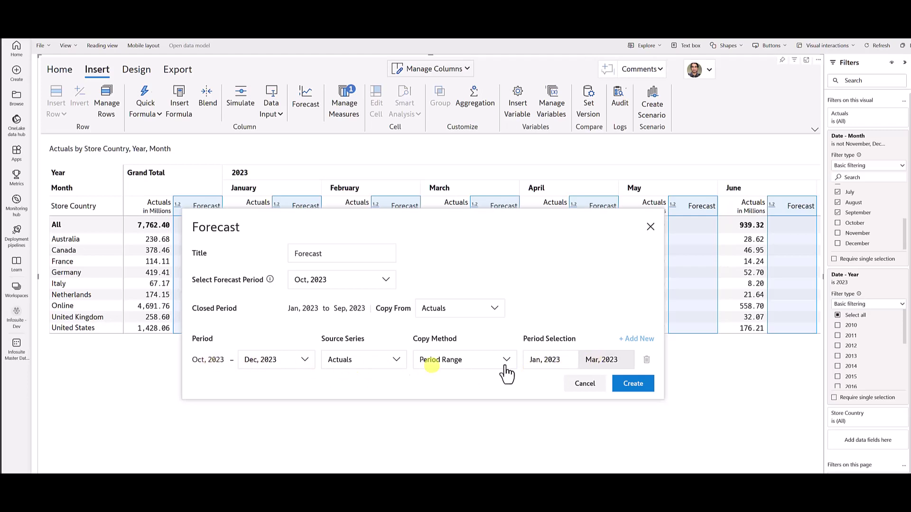
left_click(560, 363)
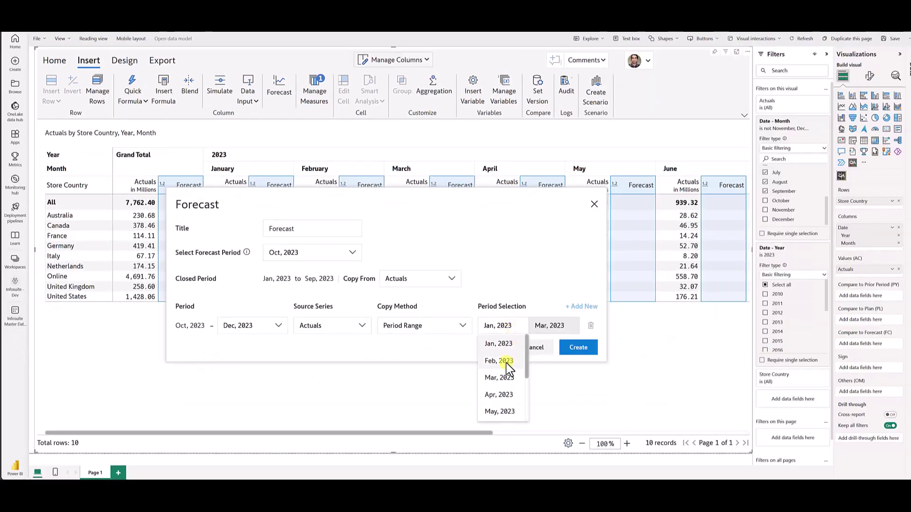
left_click(499, 361)
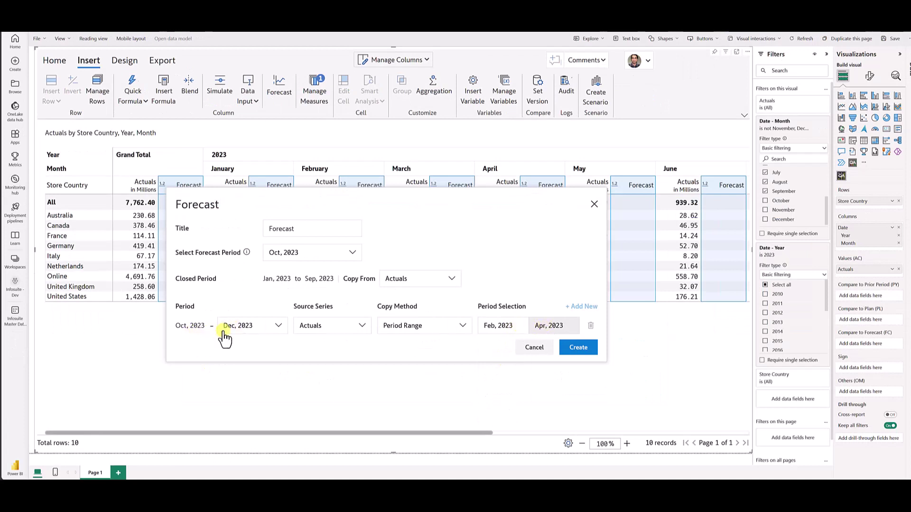
Try single-period and period-average copy methods, then set the source series to Blank and create the Forecast.
left_click(431, 334)
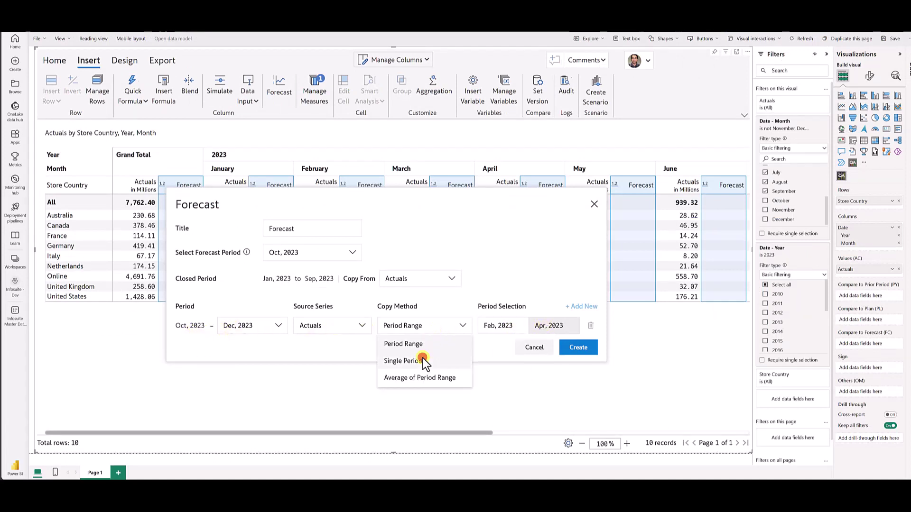
left_click(422, 359)
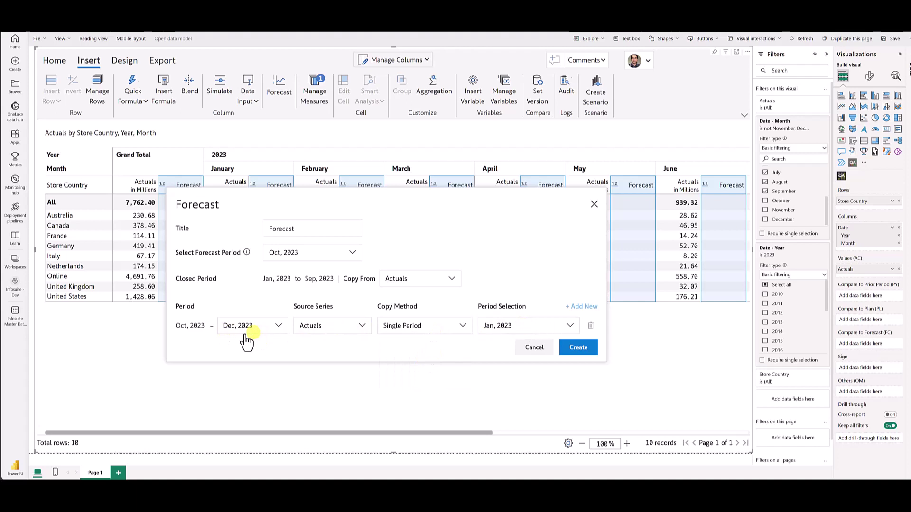
left_click(433, 332)
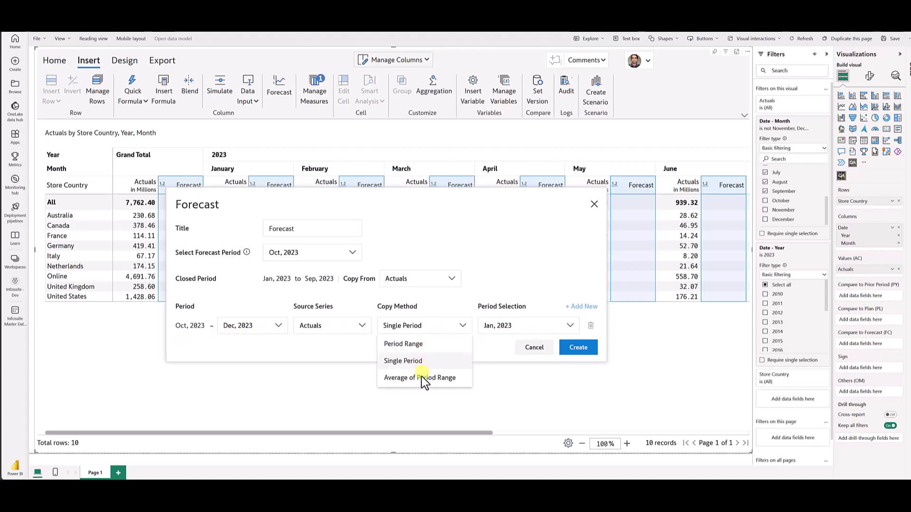
left_click(421, 378)
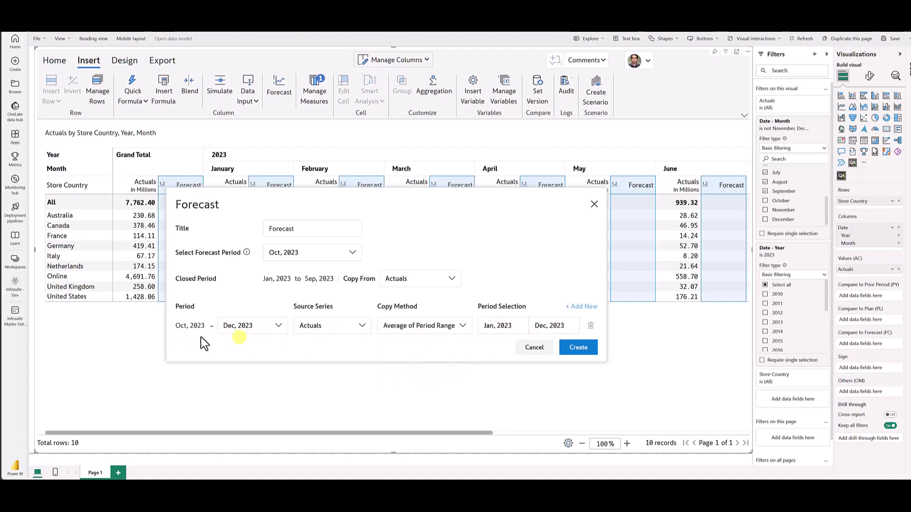
left_click(320, 328)
left_click(323, 348)
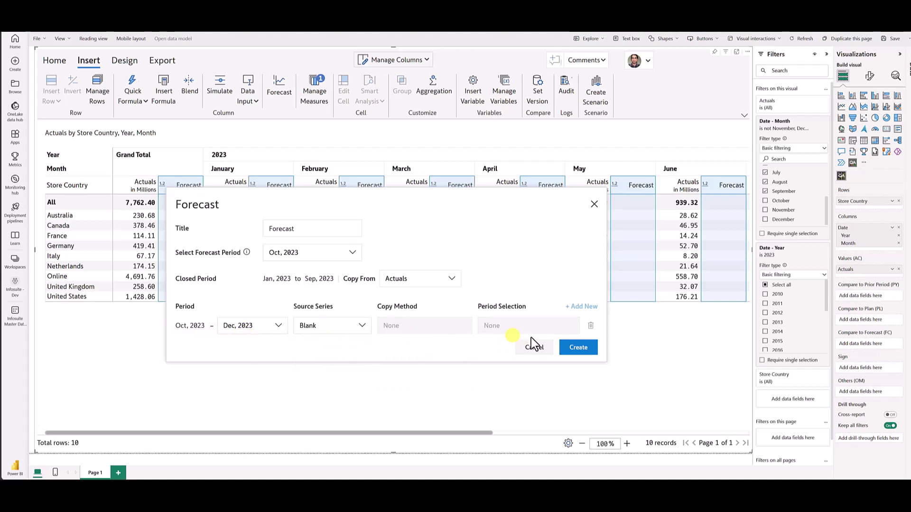
left_click(570, 349)
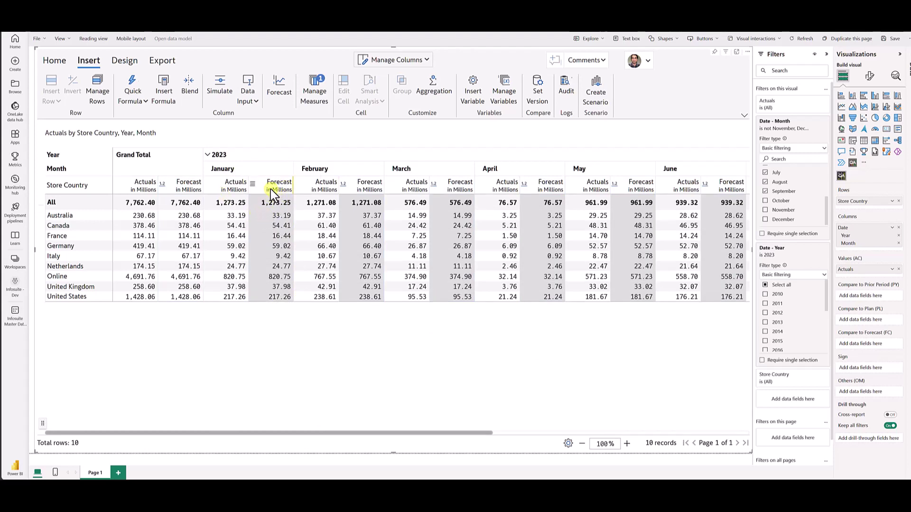
Scroll the grid to confirm July–September Forecast matches Actuals and October–December Forecast is blank.
left_click_drag(171, 432, 372, 437)
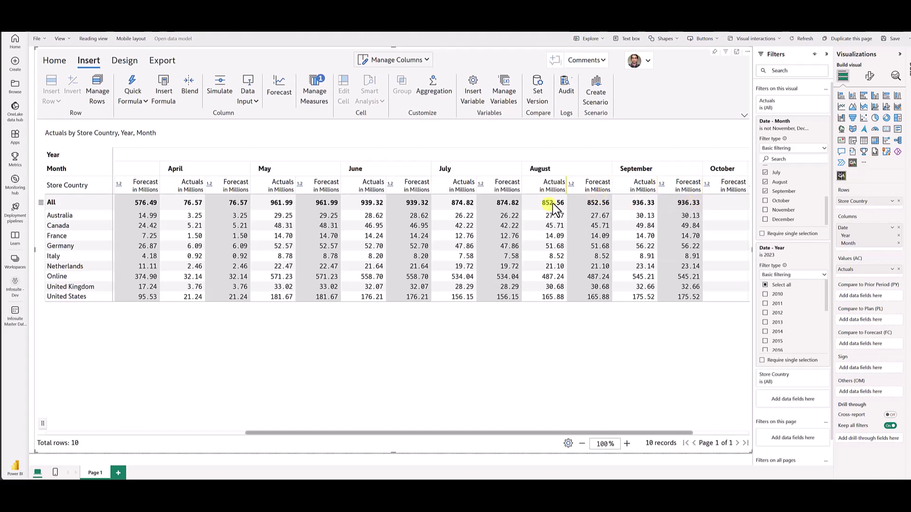
left_click_drag(540, 169, 535, 181)
left_click_drag(538, 433, 656, 414)
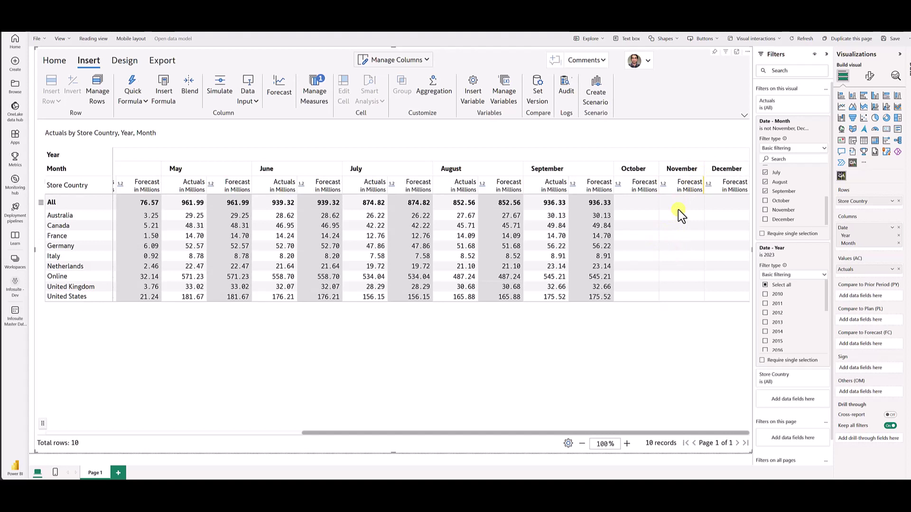
Set October's total forecast to 1,200, spread across countries by April 2023 actuals weights.
left_click(638, 202)
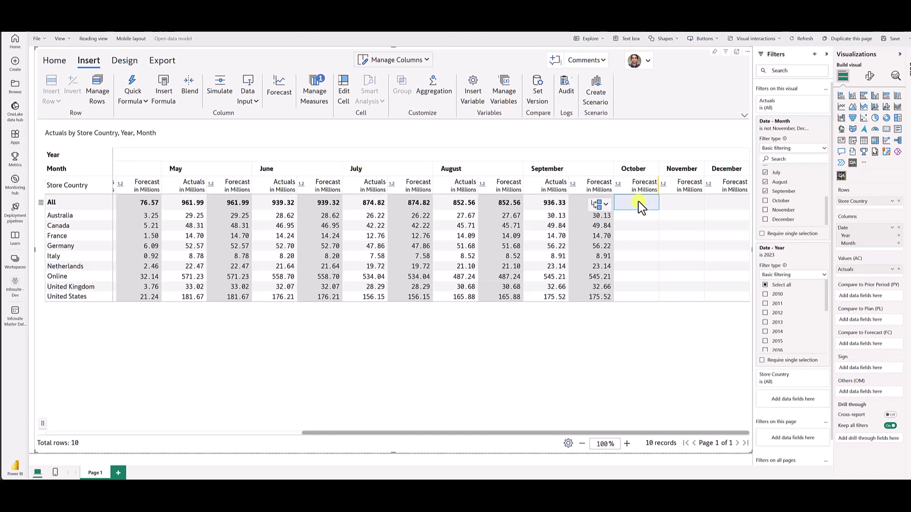
type("=120")
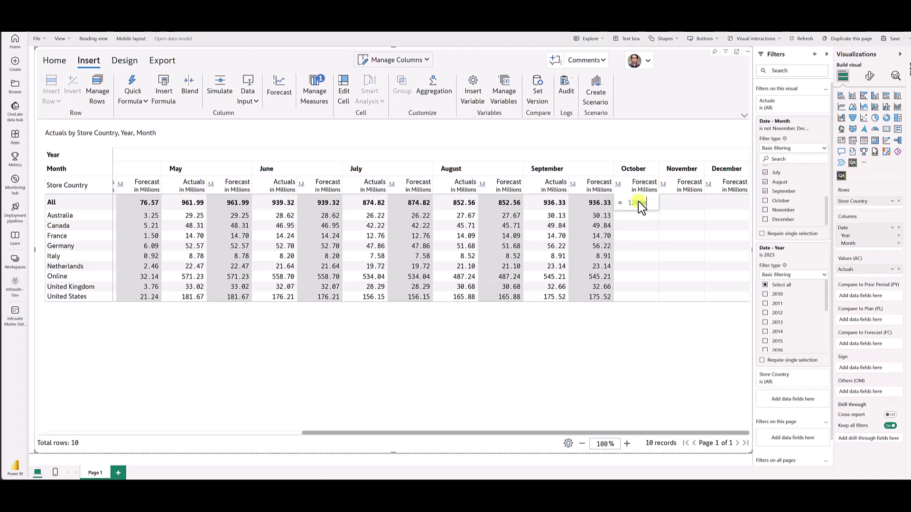
key("Return")
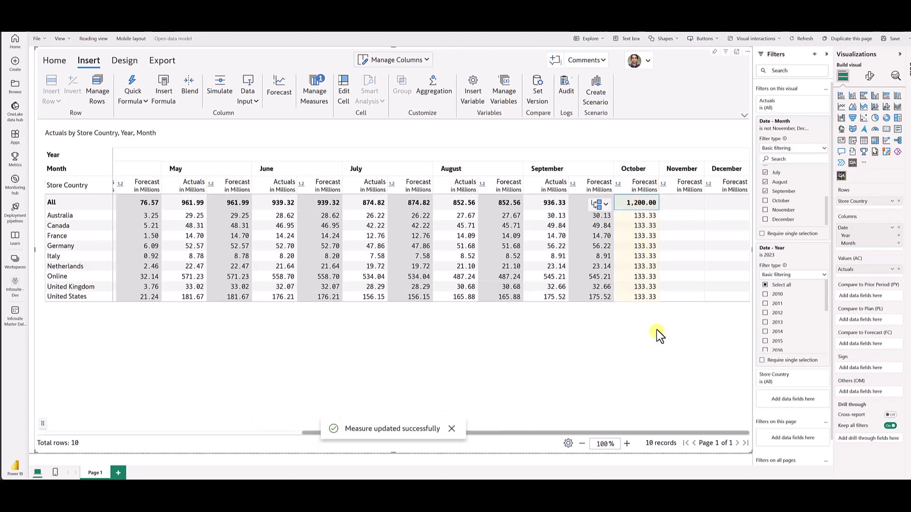
left_click(600, 207)
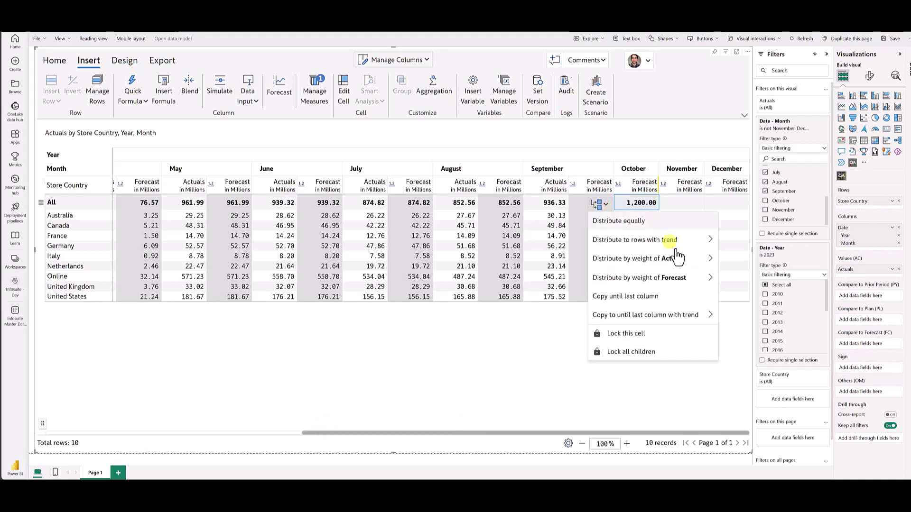
mouse_move(683, 258)
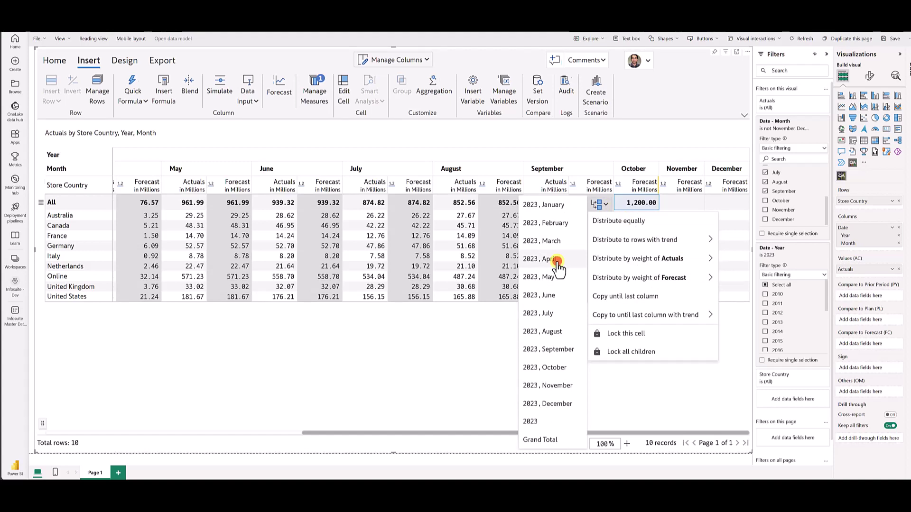
left_click(558, 264)
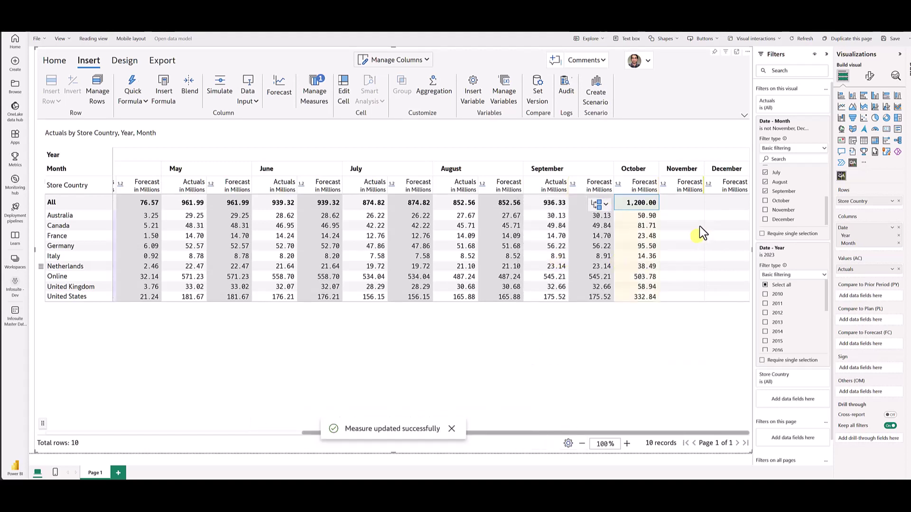
Enter total forecasts of 1,300 for November and 1,500 for December.
left_click(688, 203)
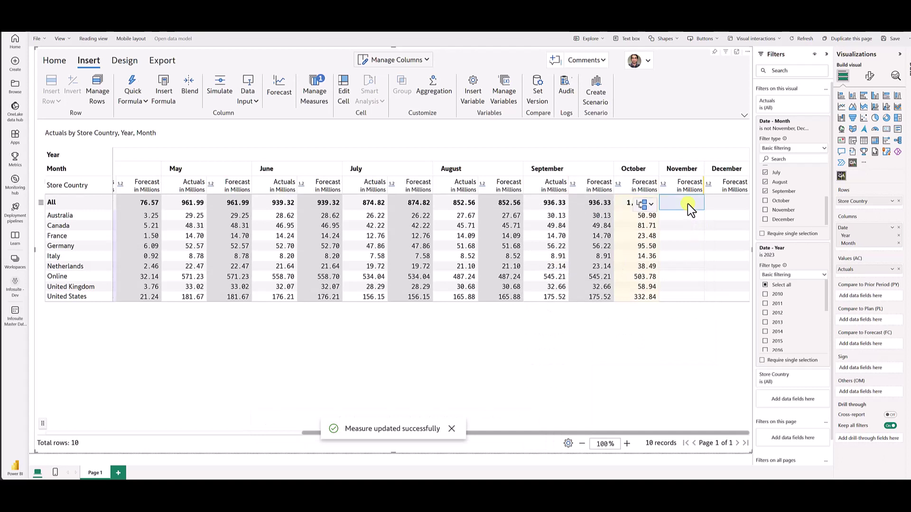
type("1300")
key("Return")
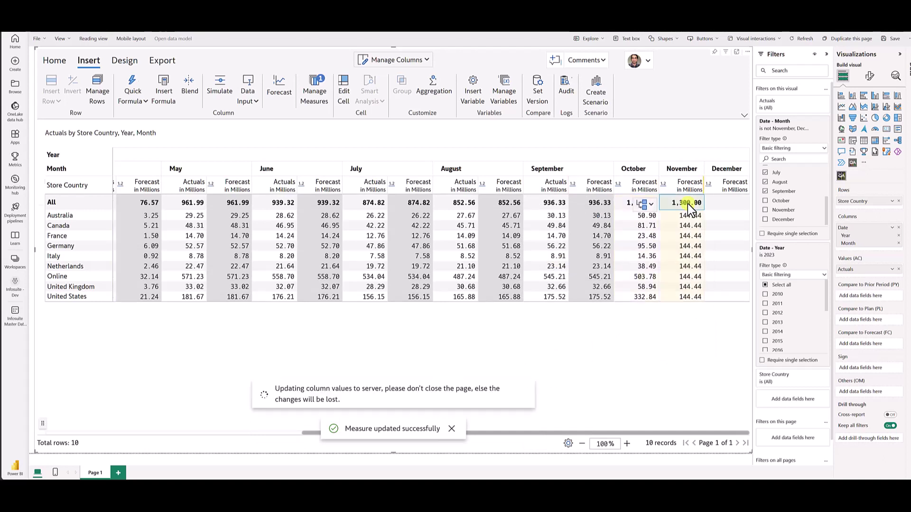
left_click(738, 203)
type("1500m")
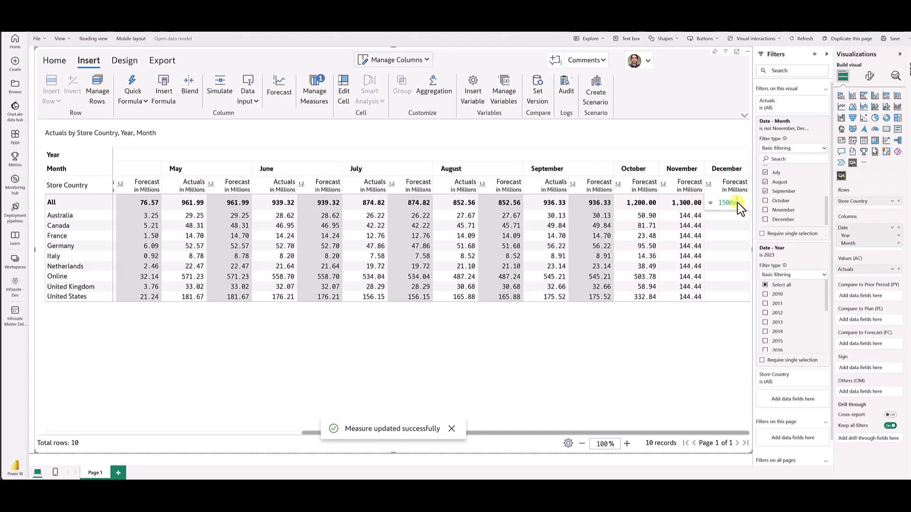
key("Return")
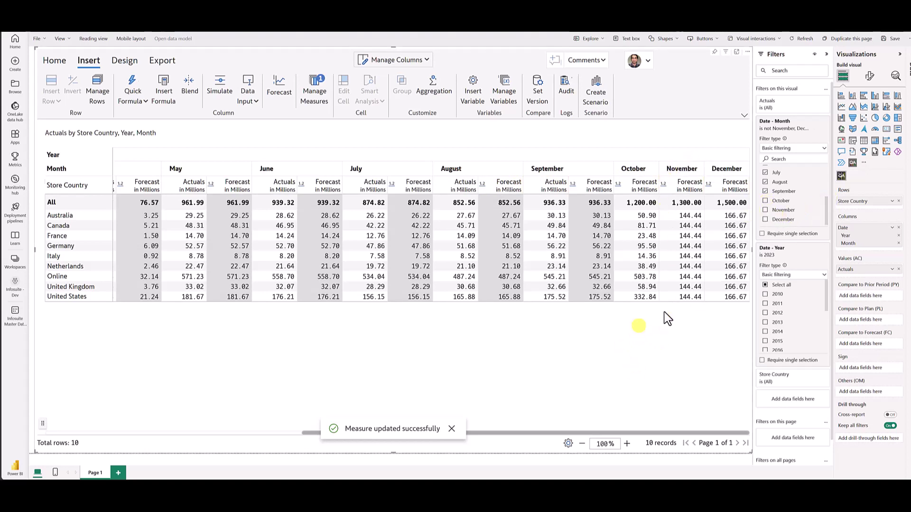
Include October in the Date - Month filter and scroll the grid right to view it.
left_click(766, 202)
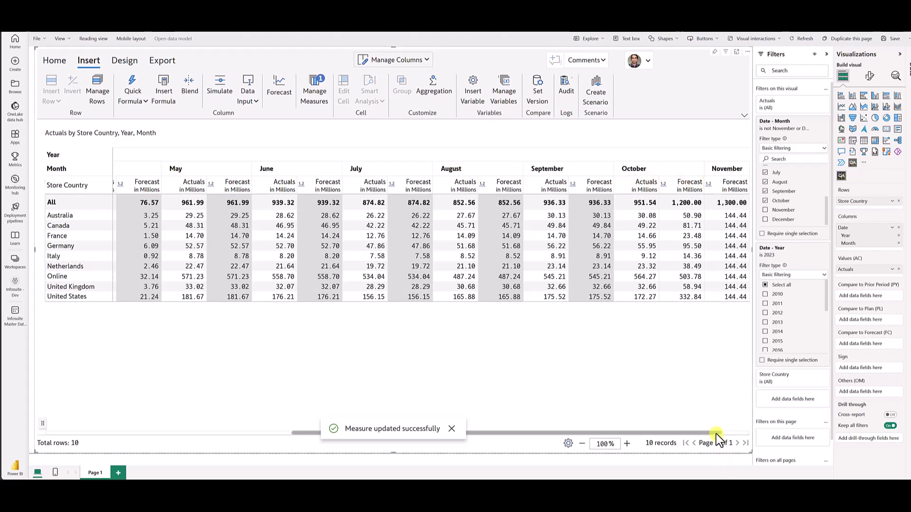
left_click_drag(721, 432, 745, 429)
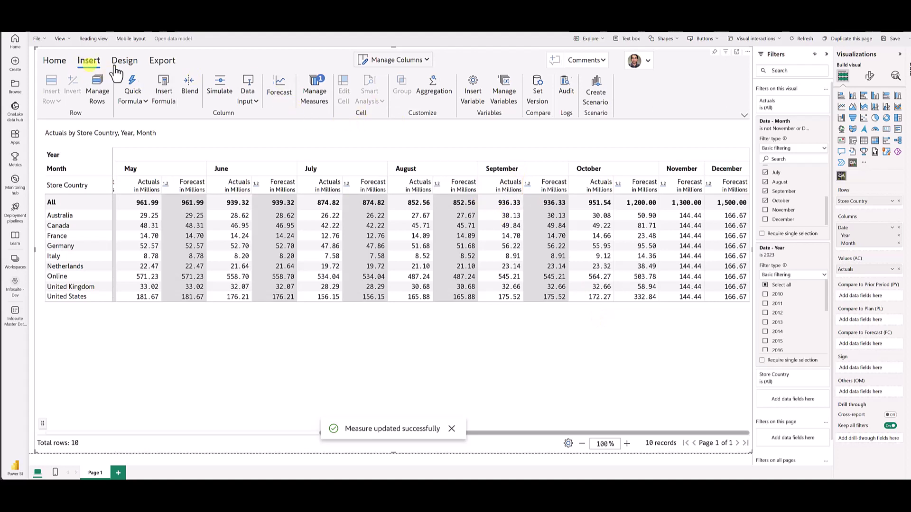
Edit the Forecast measure so its forecast period starts at Nov, 2023, closing October.
left_click(317, 93)
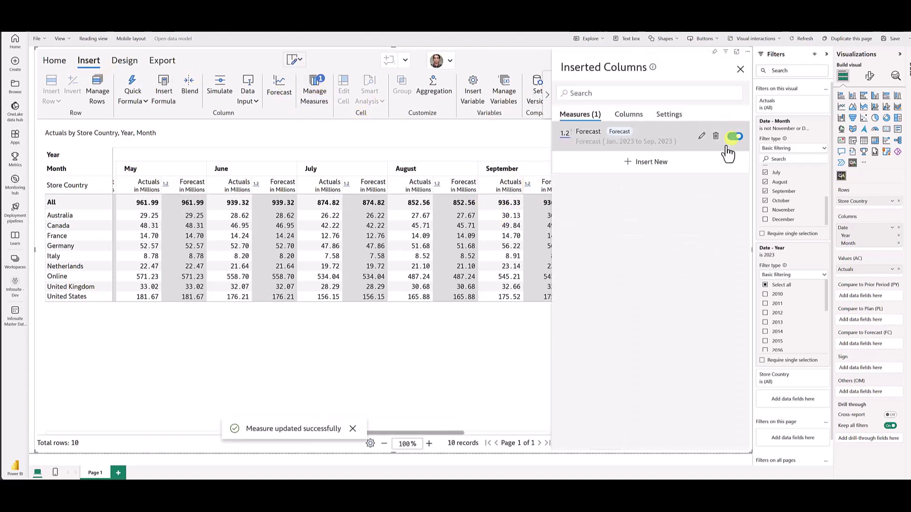
left_click(701, 137)
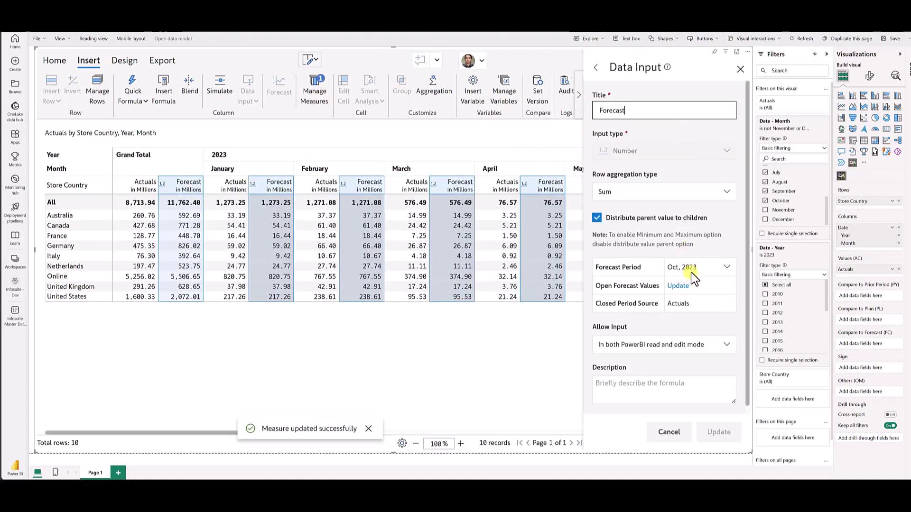
left_click(697, 270)
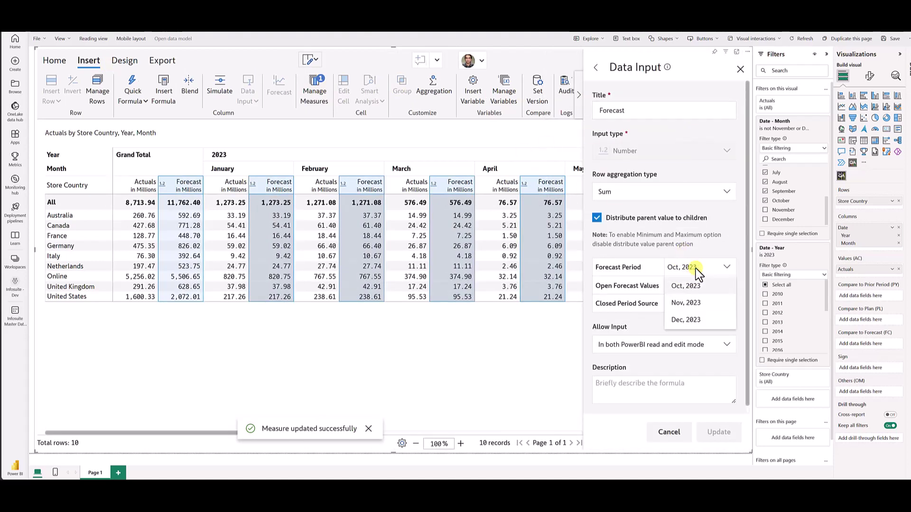
left_click(694, 302)
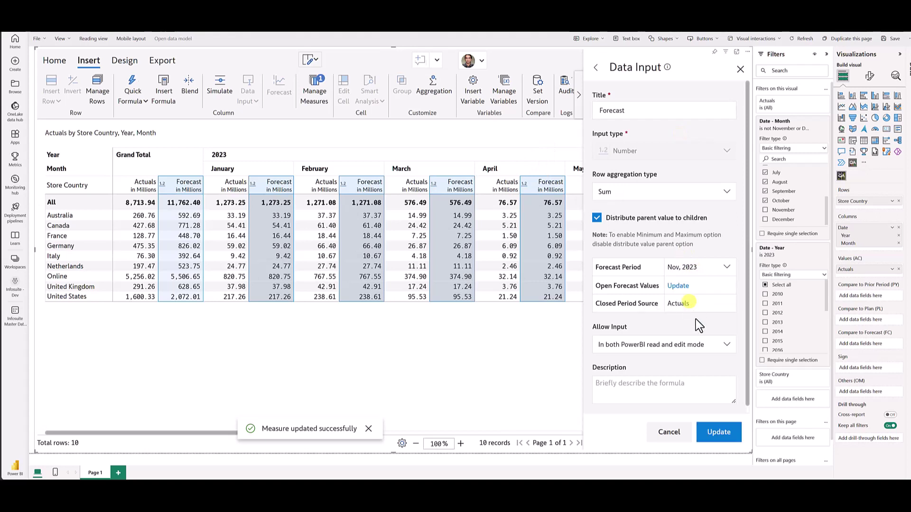
left_click(719, 433)
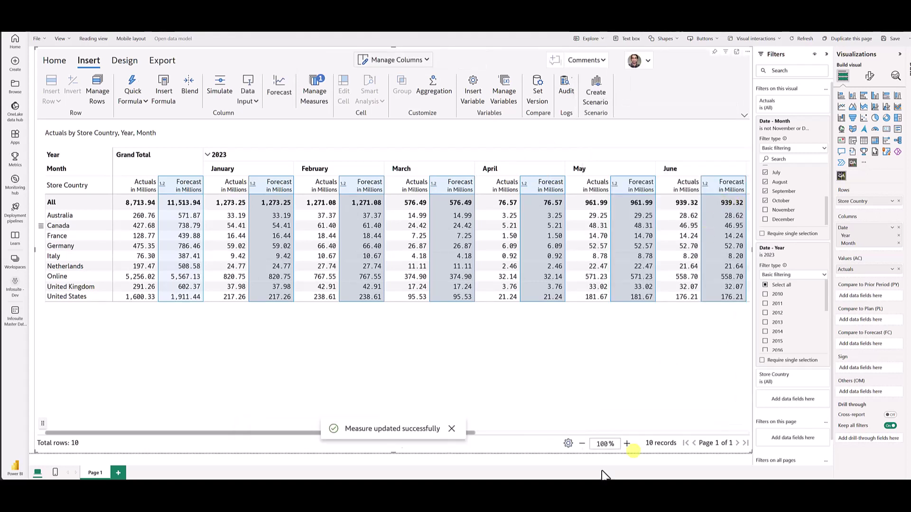
left_click_drag(195, 433, 626, 365)
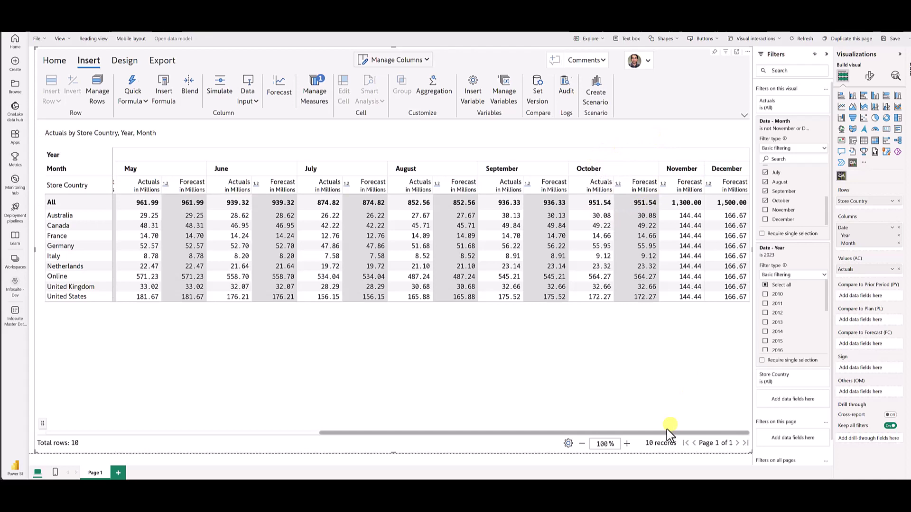
Include November in the Date - Month filter and scroll to view November and December.
left_click_drag(663, 434, 344, 437)
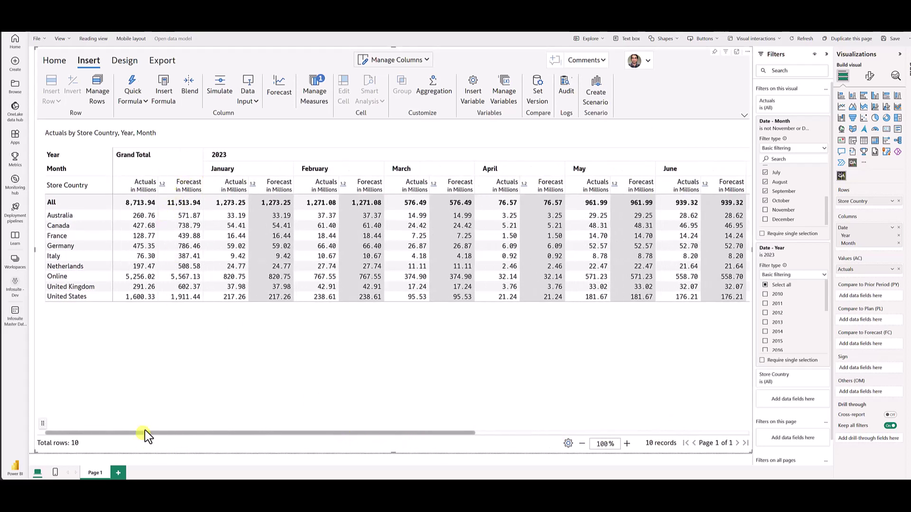
left_click_drag(149, 434, 427, 435)
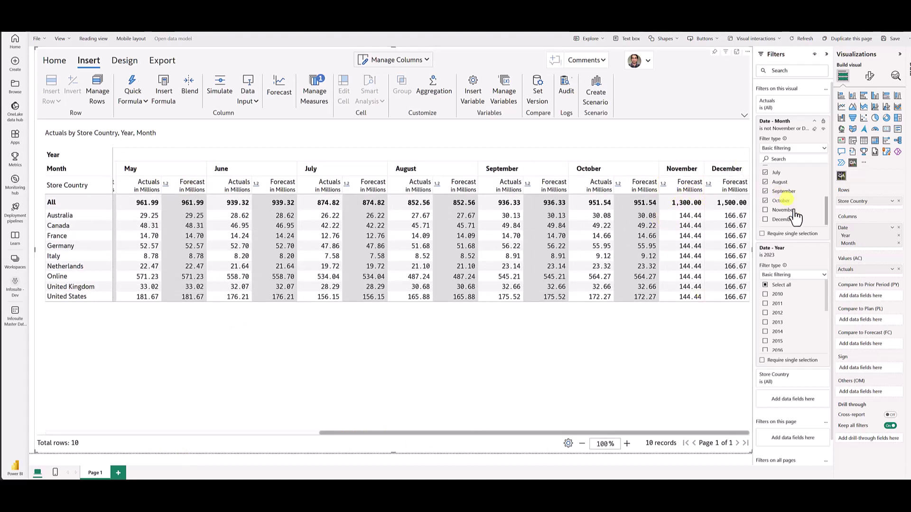
left_click(765, 210)
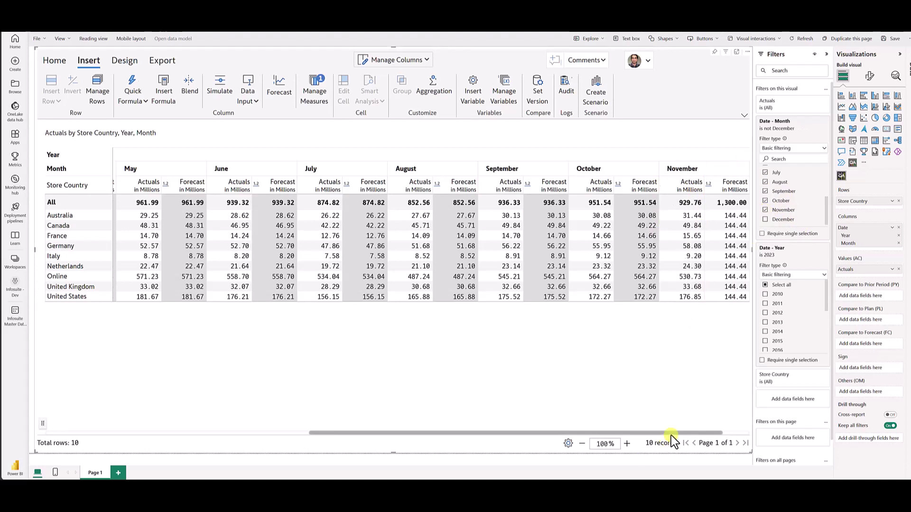
left_click_drag(671, 433, 698, 433)
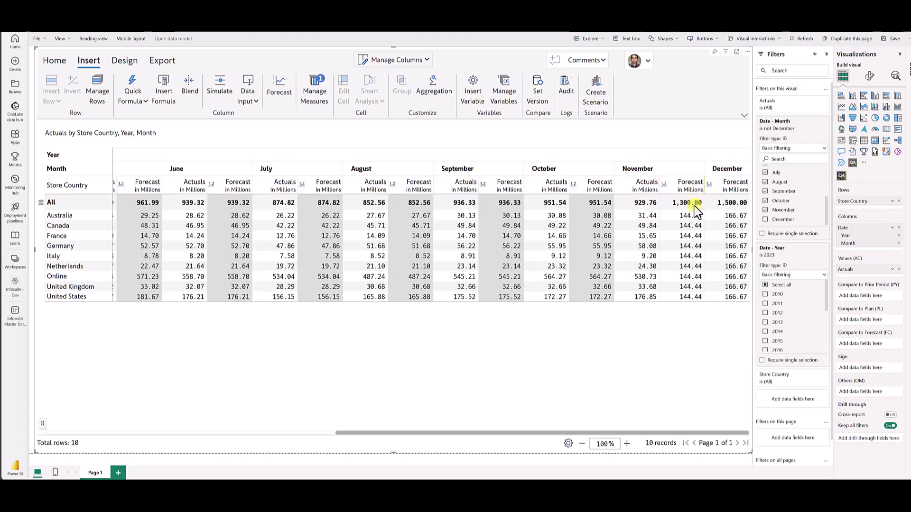
Move the Forecast measure's forecast period to Dec, 2023 and scroll to check November's 929.76.
left_click(314, 90)
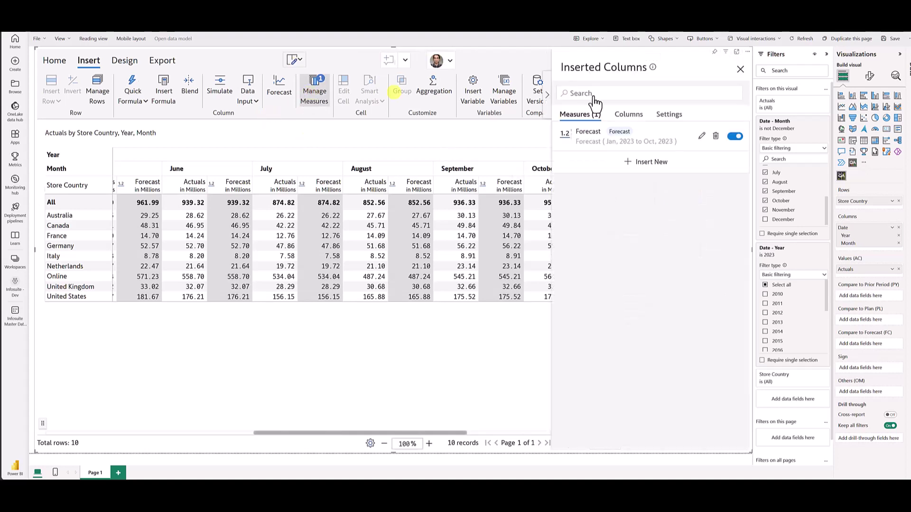
left_click(701, 137)
left_click(705, 270)
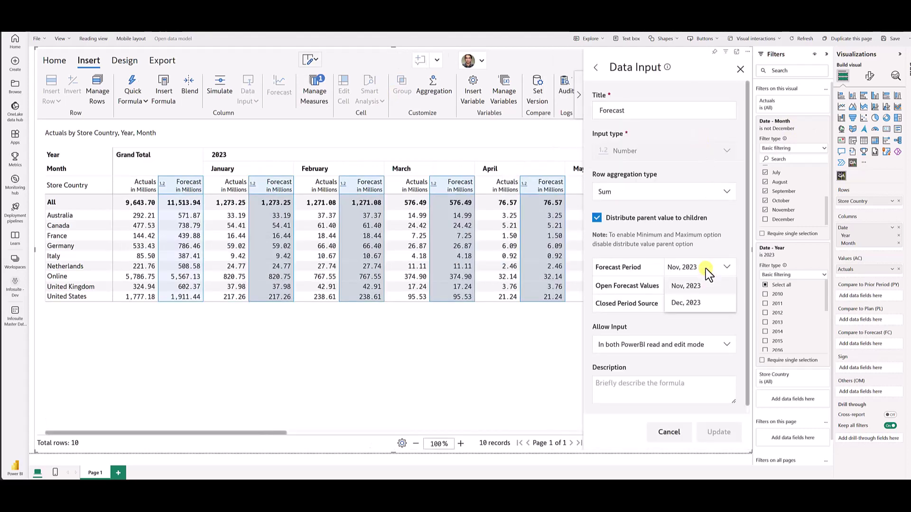
left_click(697, 302)
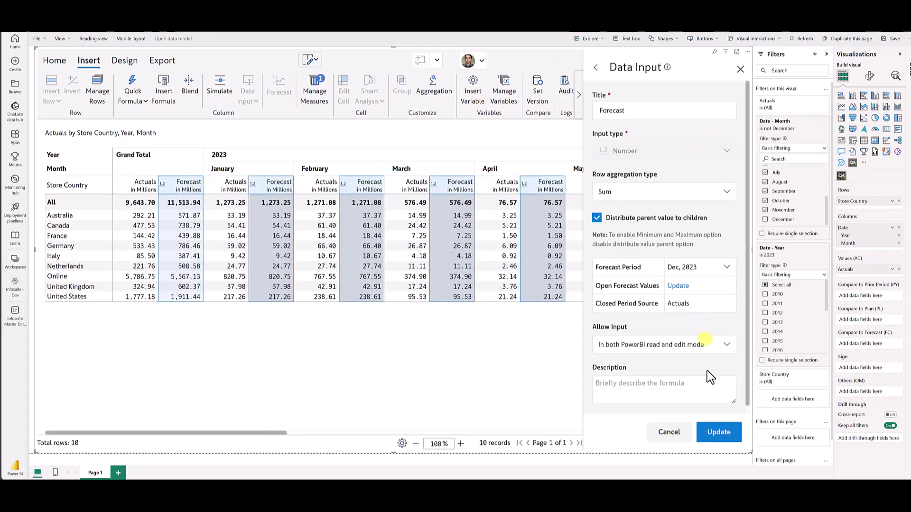
left_click(715, 432)
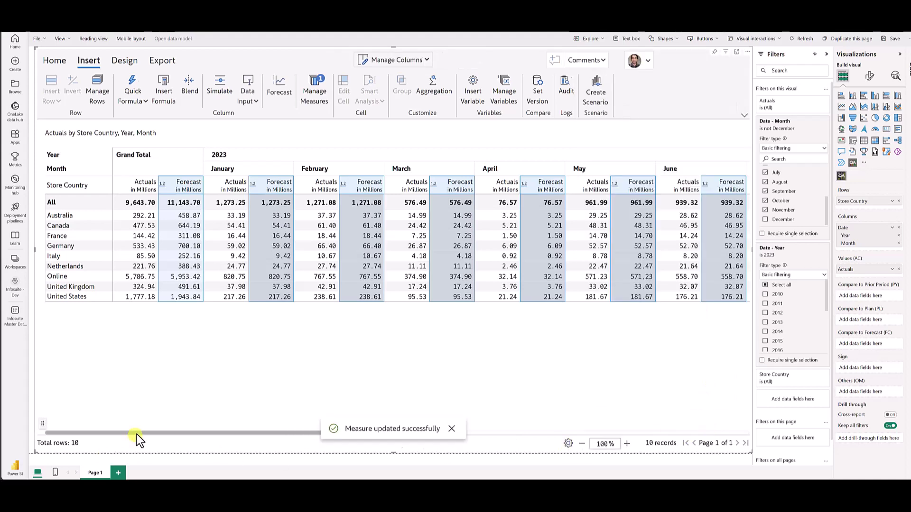
left_click_drag(138, 433, 548, 434)
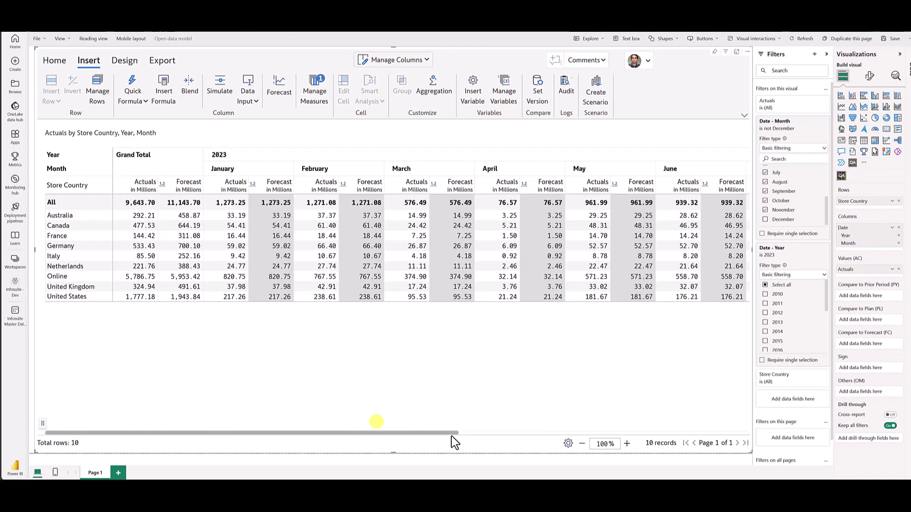
left_click_drag(474, 432, 752, 417)
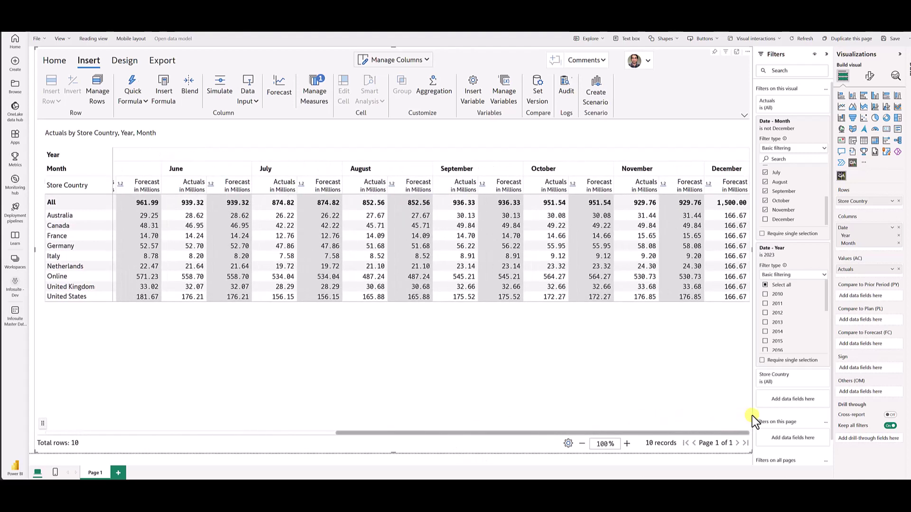